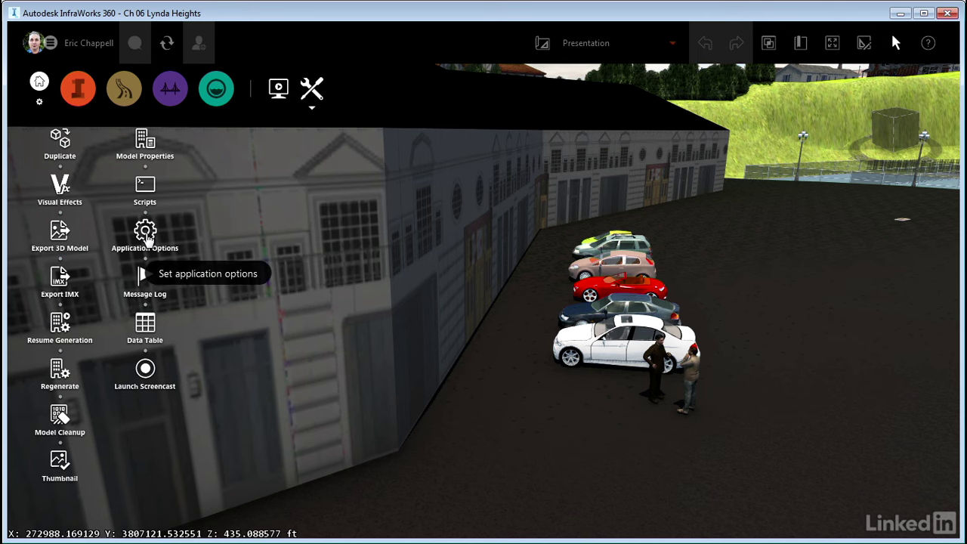
# Open Application Options at the Model Generation category, where Building Facade Detail is Low
pyautogui.click(146, 235)
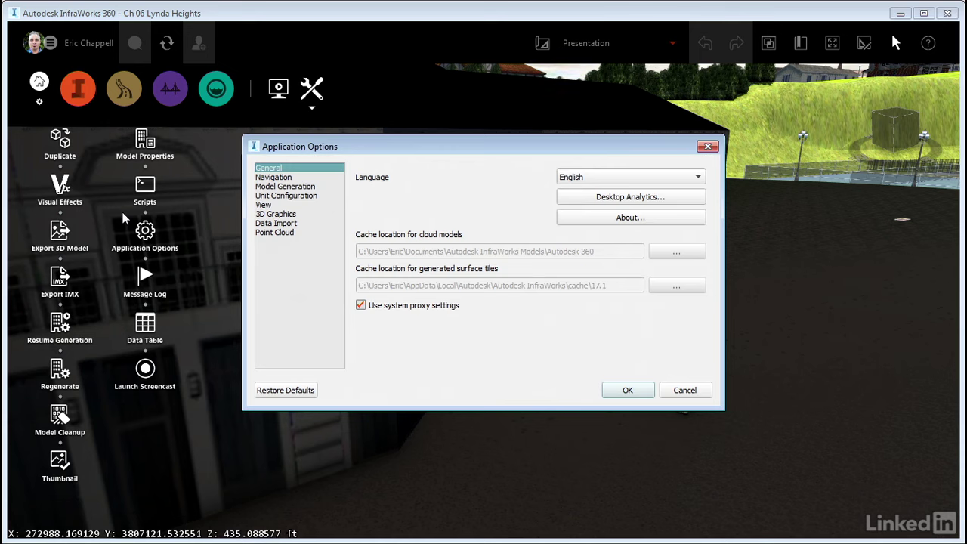
pyautogui.click(272, 187)
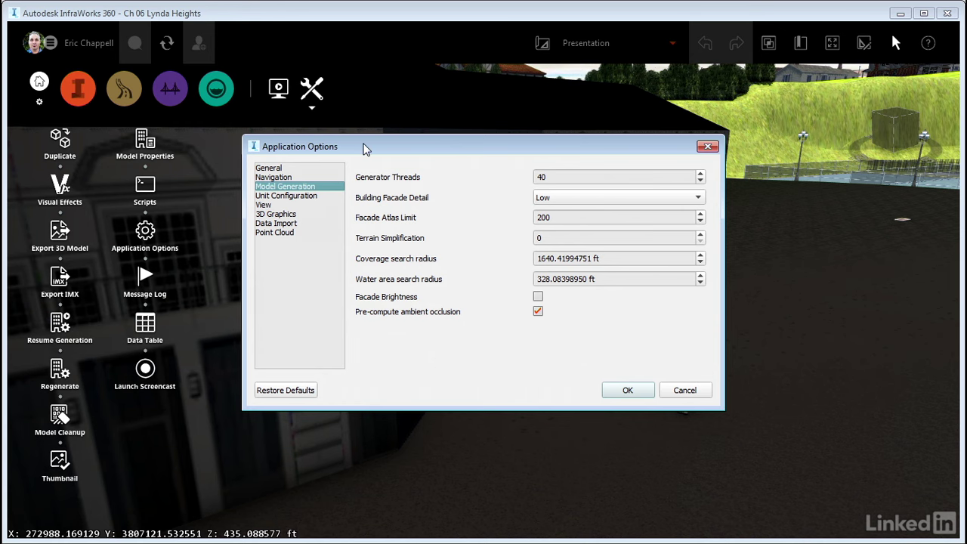
# Change Building Facade Detail from Low to High and confirm with OK
pyautogui.moveTo(355, 149); pyautogui.dragTo(670, 98)
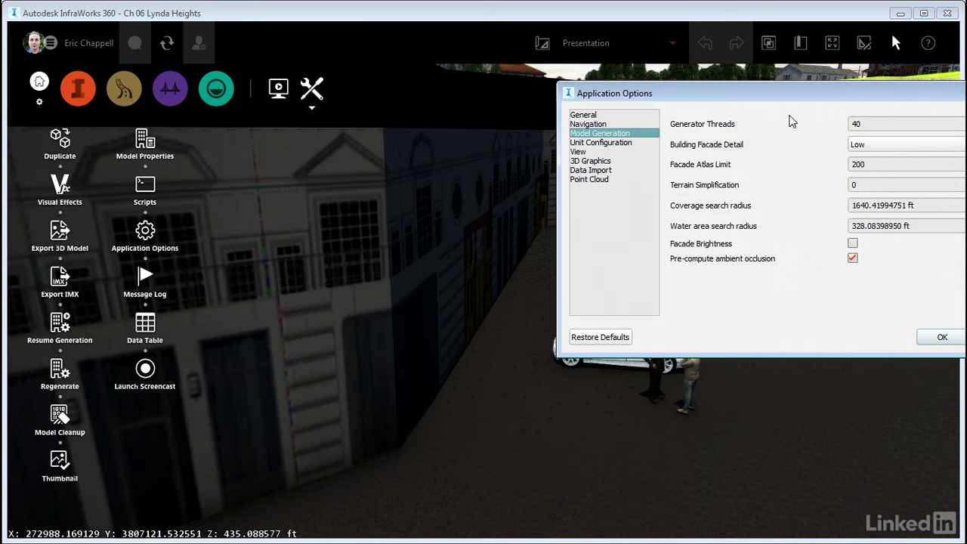
pyautogui.moveTo(789, 93); pyautogui.dragTo(648, 92)
pyautogui.click(756, 143)
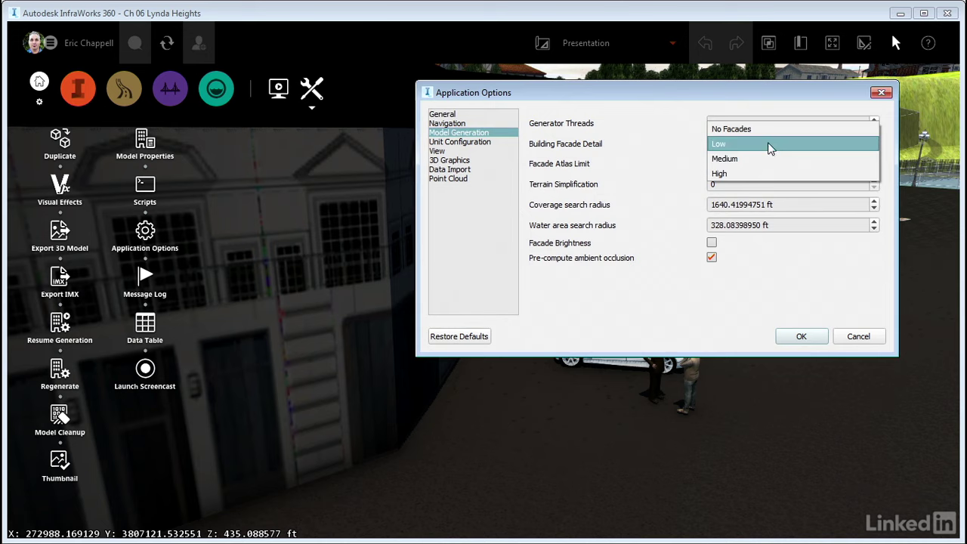
pyautogui.click(739, 173)
pyautogui.click(801, 336)
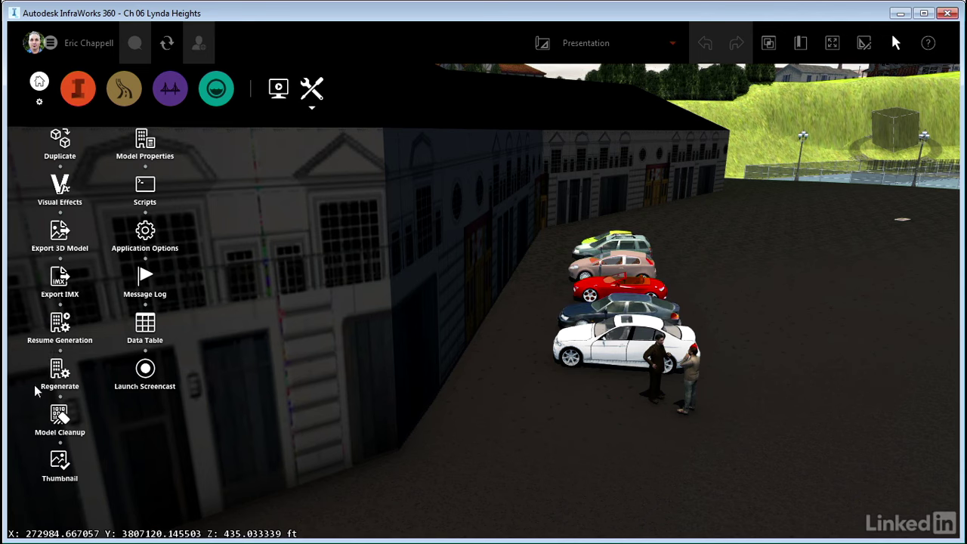
# Regenerate the model, then return to the Clubhouse bookmark via Common Area Iso
pyautogui.click(60, 374)
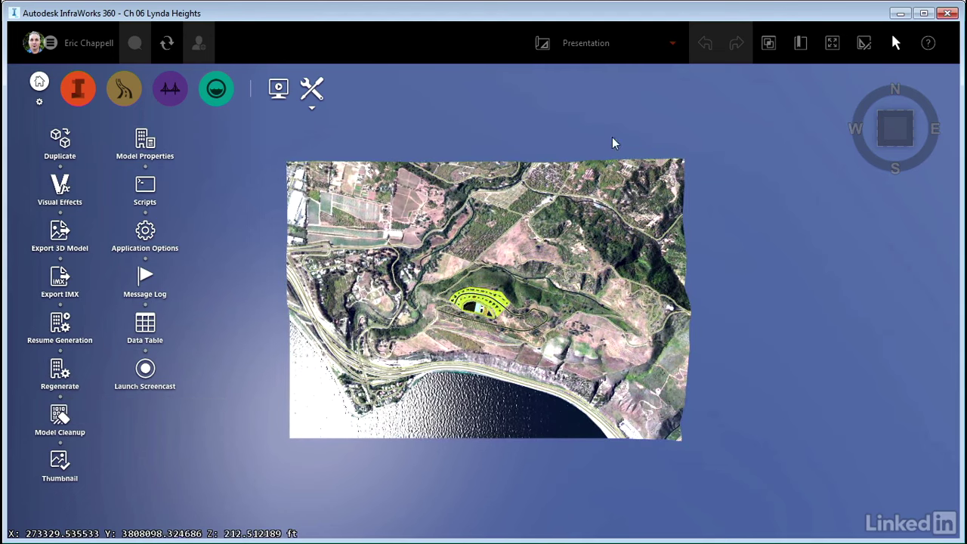
pyautogui.click(802, 52)
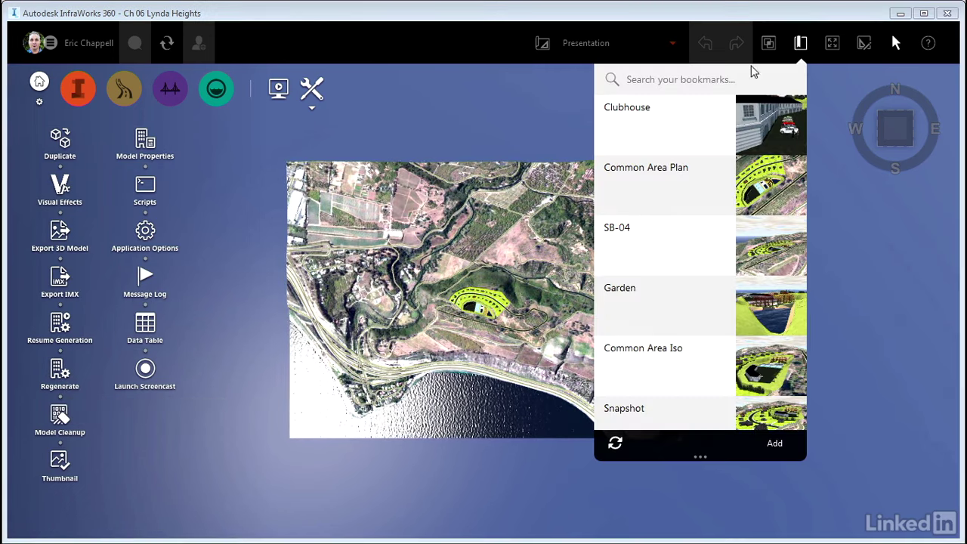
pyautogui.click(740, 346)
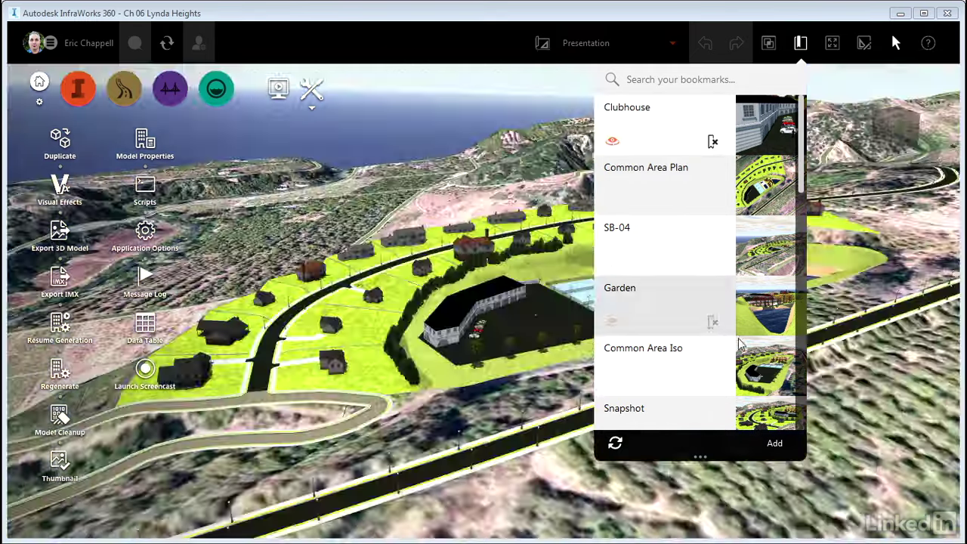
pyautogui.click(740, 343)
pyautogui.click(741, 13)
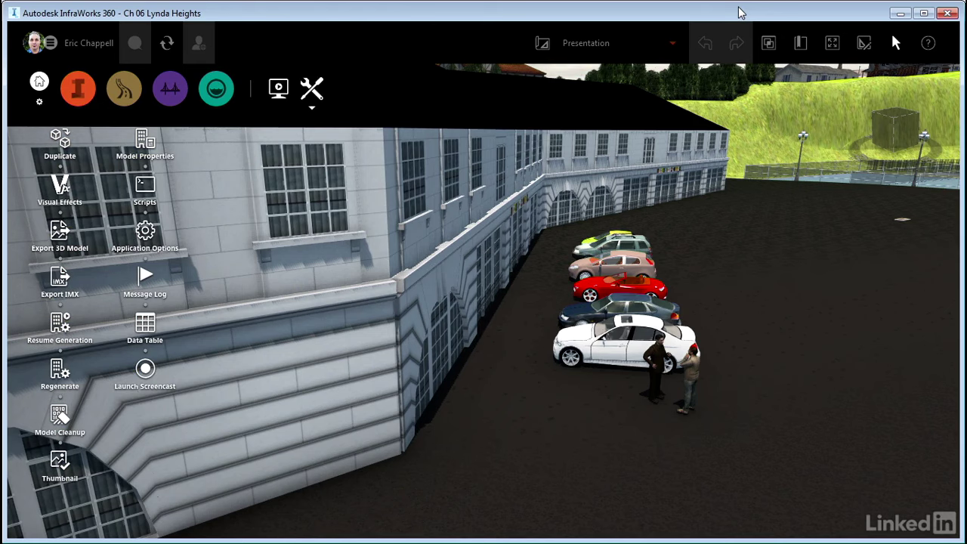
# Orbit, tilt and zoom in on the clubhouse and its parked cars
pyautogui.moveTo(341, 274); pyautogui.dragTo(357, 250)
pyautogui.scroll(-3, 358, 254)
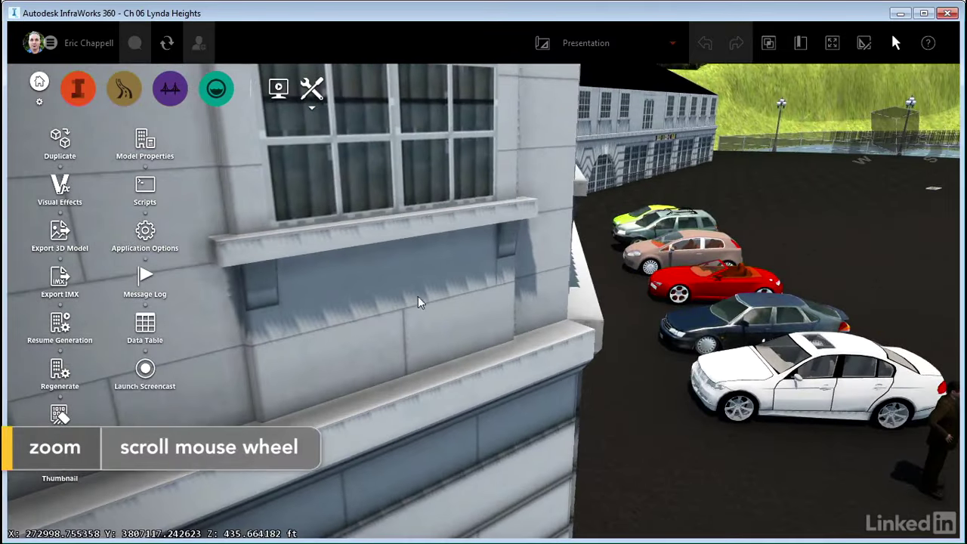
pyautogui.scroll(-1, 393, 296)
pyautogui.scroll(-5, 380, 290)
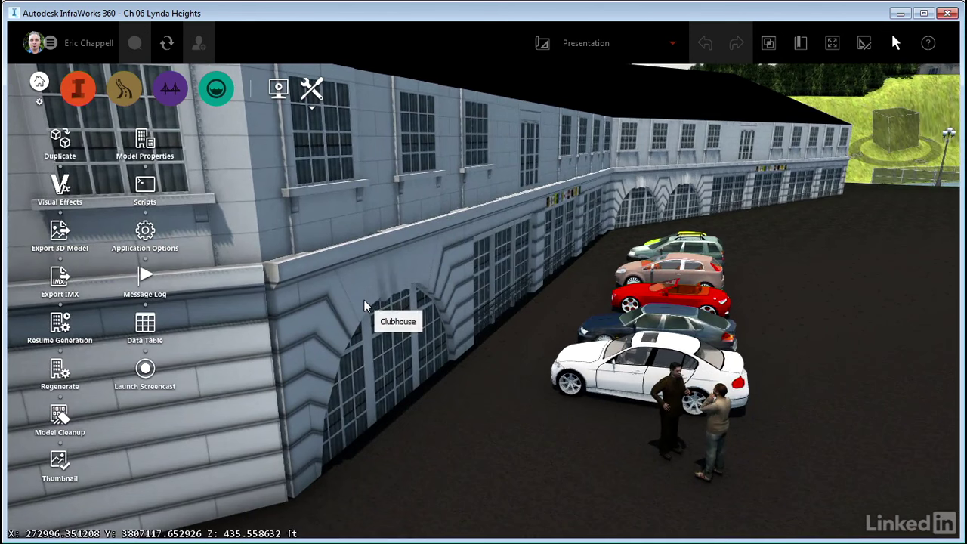
pyautogui.moveTo(370, 302); pyautogui.dragTo(399, 430)
pyautogui.scroll(-8, 365, 391)
pyautogui.scroll(-5, 399, 435)
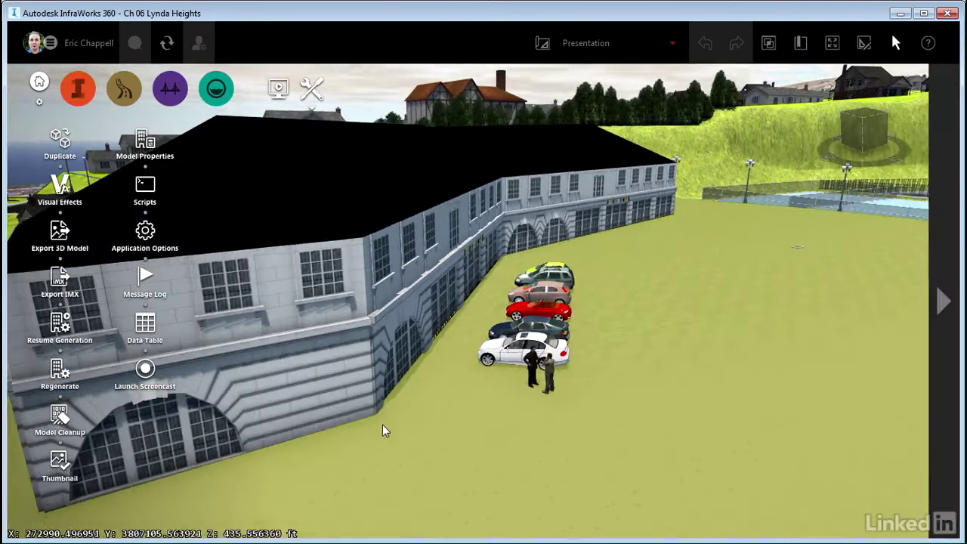
pyautogui.scroll(-2, 408, 429)
pyautogui.scroll(-5, 412, 427)
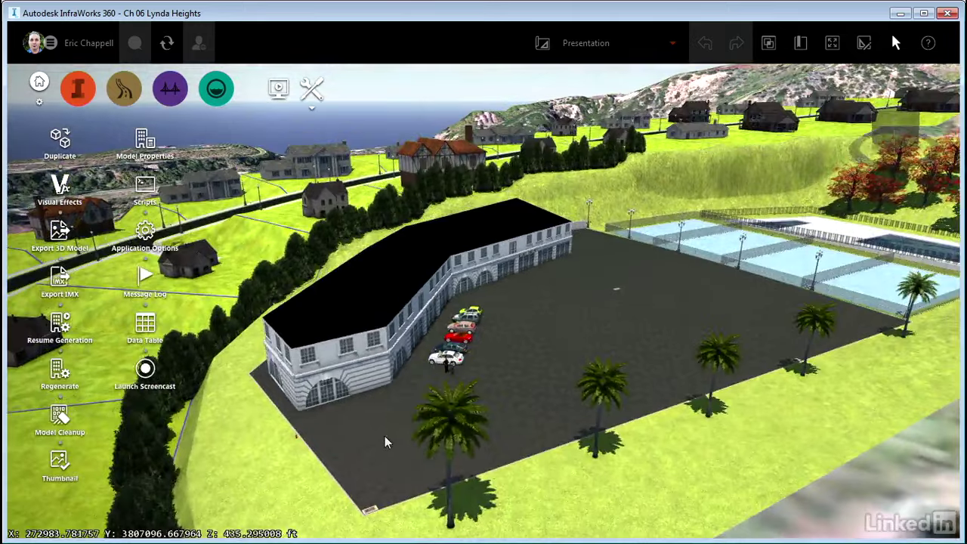
# Pan and orbit to a lower angle facing the clubhouse's long facade
pyautogui.moveTo(384, 436); pyautogui.dragTo(257, 177, button='right')
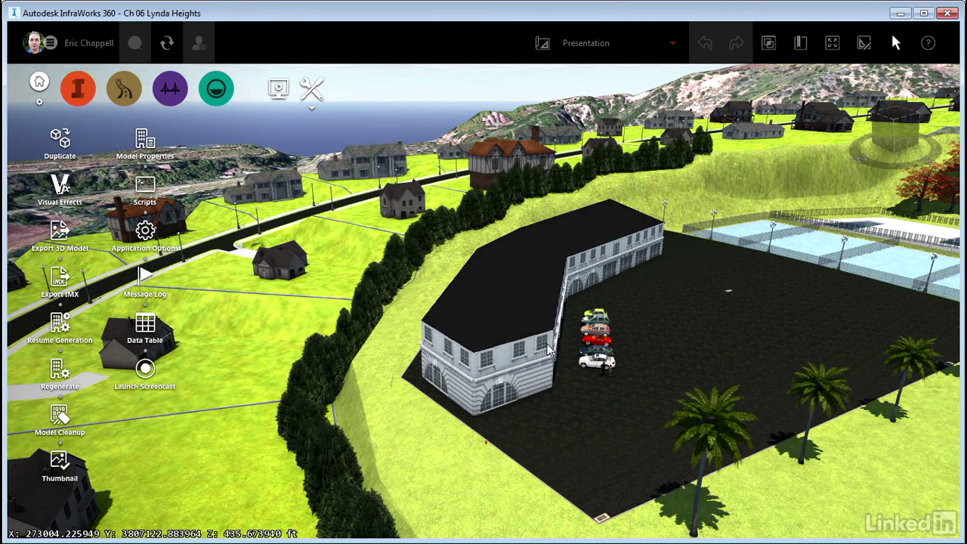
pyautogui.moveTo(461, 302); pyautogui.dragTo(425, 355, button='right')
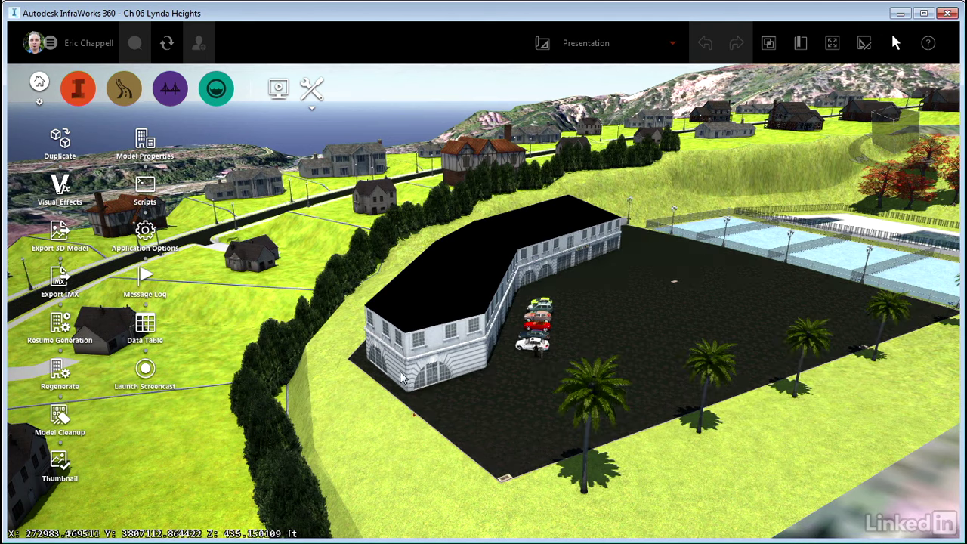
pyautogui.scroll(-1, 403, 380)
pyautogui.scroll(-5, 403, 380)
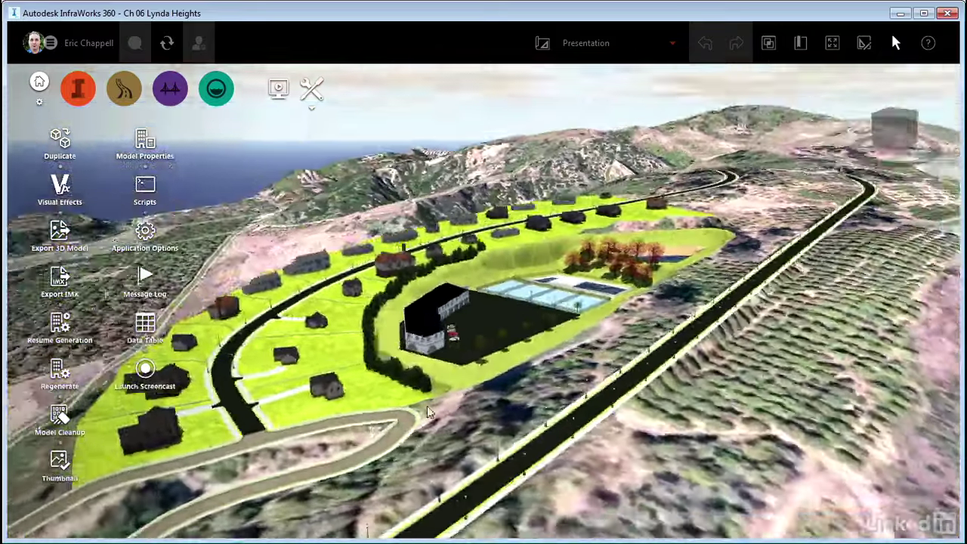
pyautogui.moveTo(427, 405); pyautogui.dragTo(407, 357, button='middle')
pyautogui.scroll(4, 415, 378)
pyautogui.scroll(3, 452, 442)
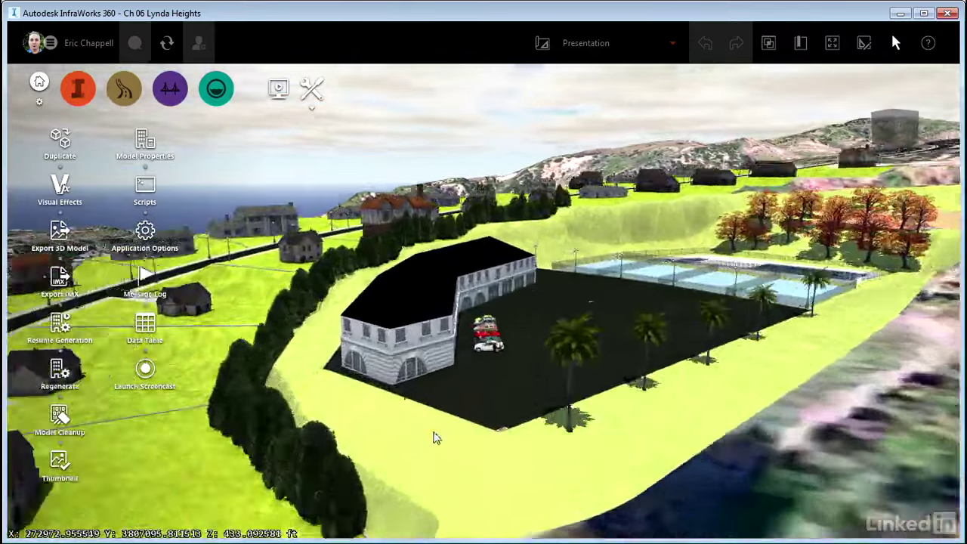
pyautogui.moveTo(471, 433)
pyautogui.mouseDown(button='middle')
pyautogui.moveTo(481, 426)
pyautogui.moveTo(460, 422)
pyautogui.mouseUp(button='middle')
# Reopen the Model Generation settings and close them without changes
pyautogui.click(145, 236)
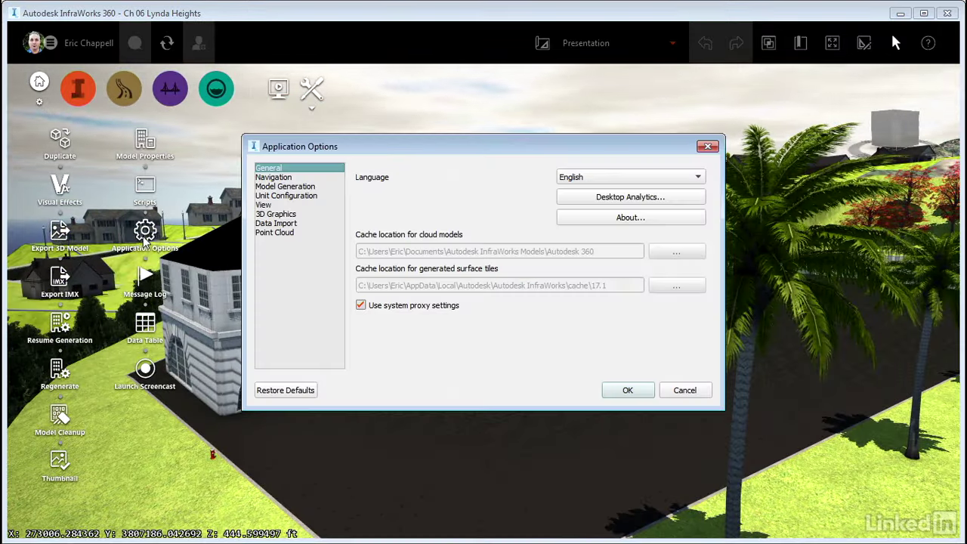
pyautogui.click(285, 187)
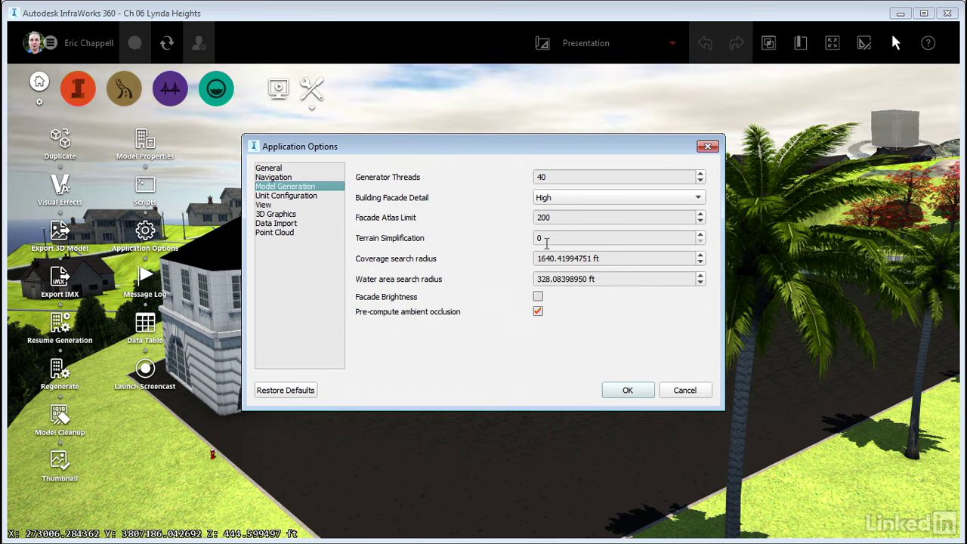
pyautogui.click(684, 390)
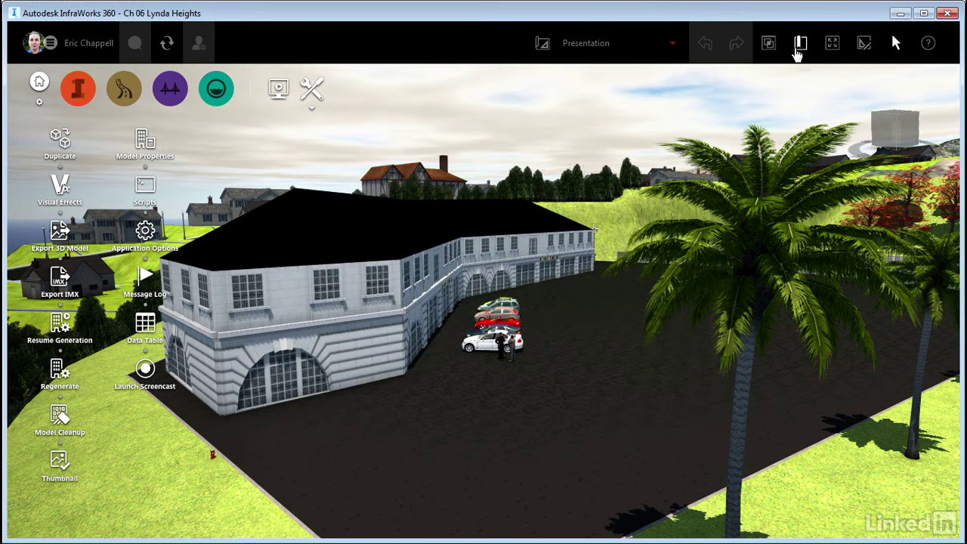
# Fly to the saved Terrain bookmark overlooking the hillside and tennis courts
pyautogui.click(798, 45)
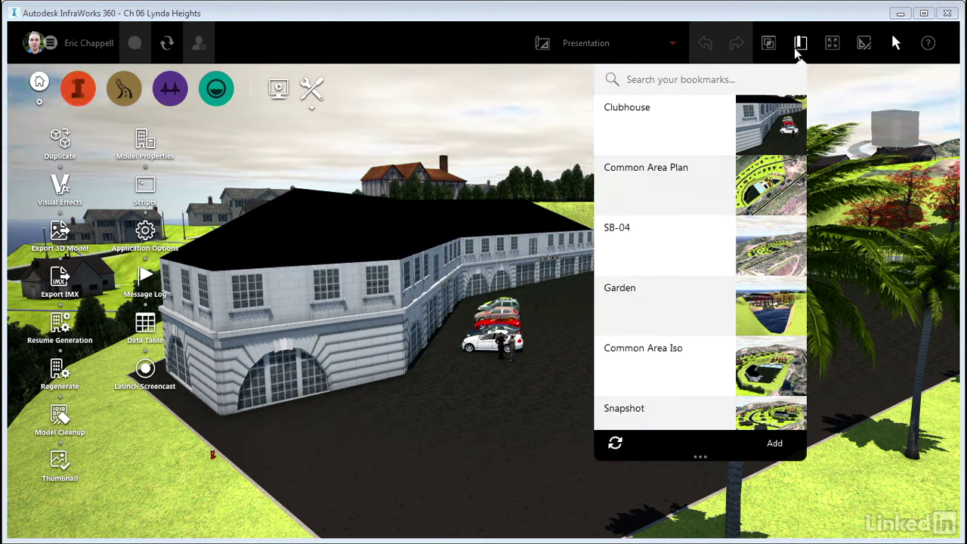
pyautogui.scroll(-5, 662, 298)
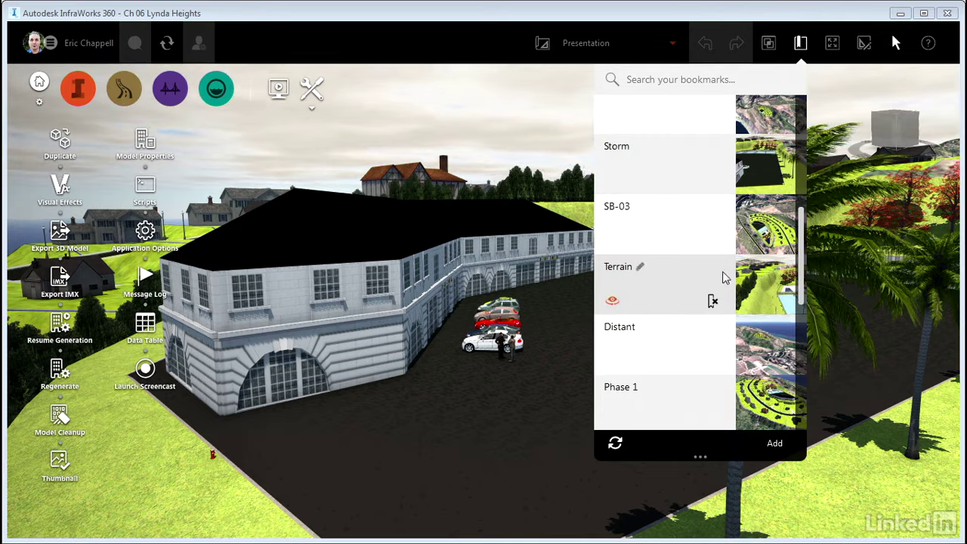
pyautogui.click(722, 271)
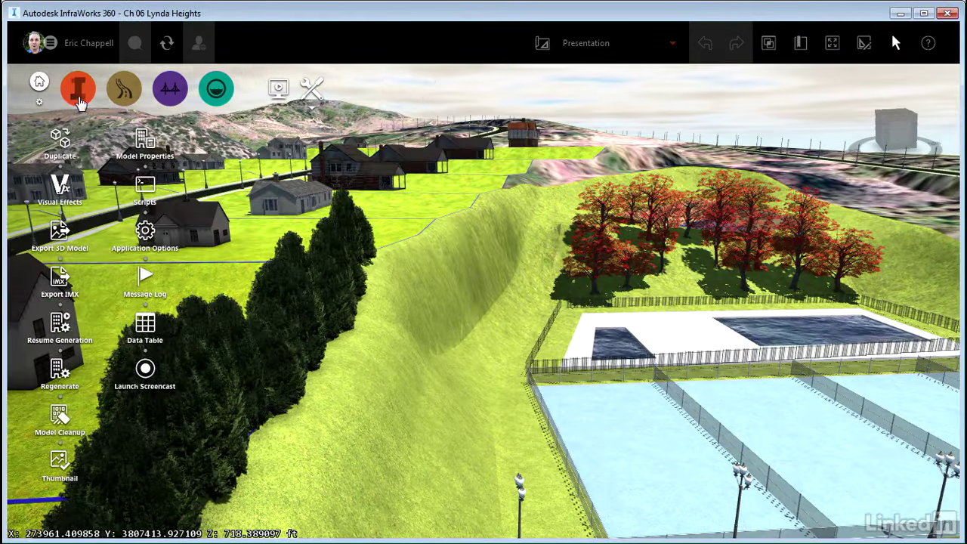
# Turn on Wireframe display to expose the triangulated terrain mesh
pyautogui.moveTo(236, 95)
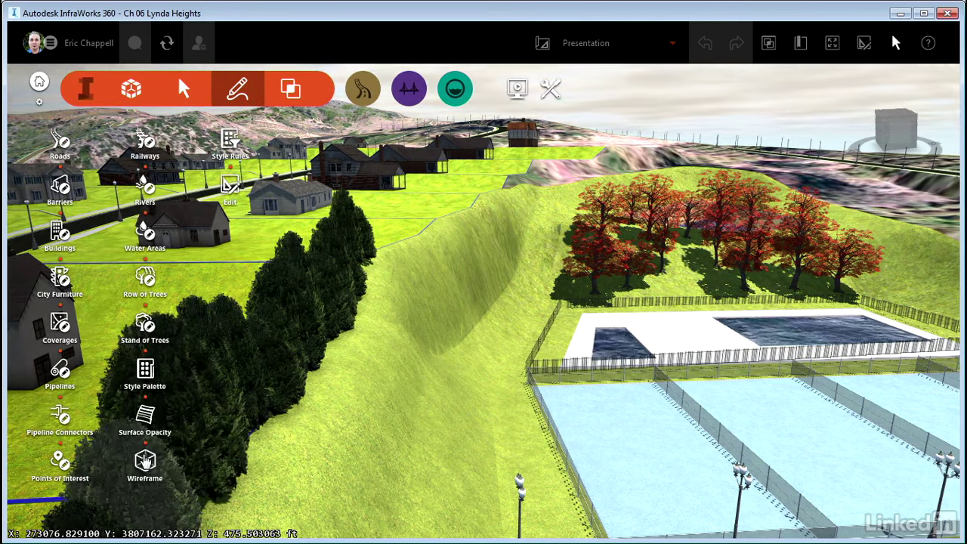
pyautogui.click(145, 460)
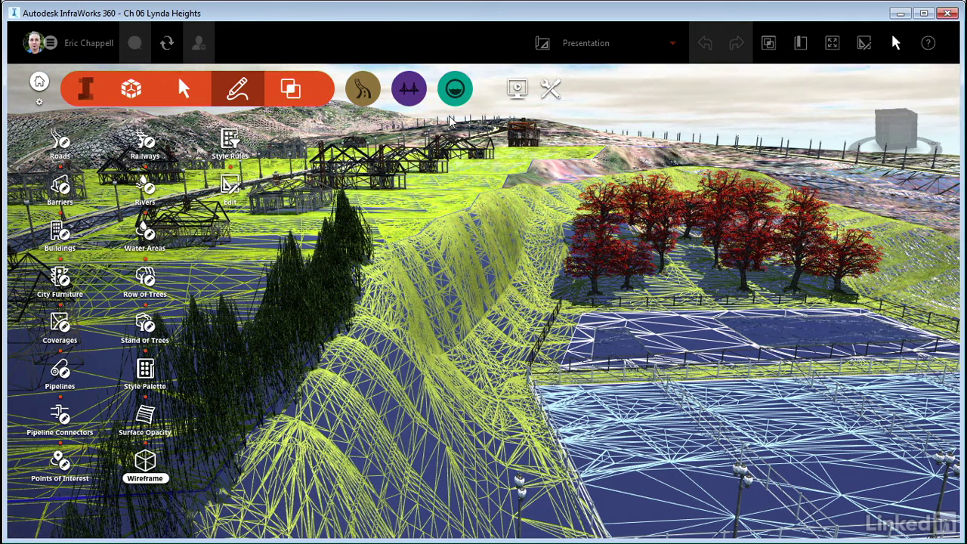
pyautogui.click(549, 90)
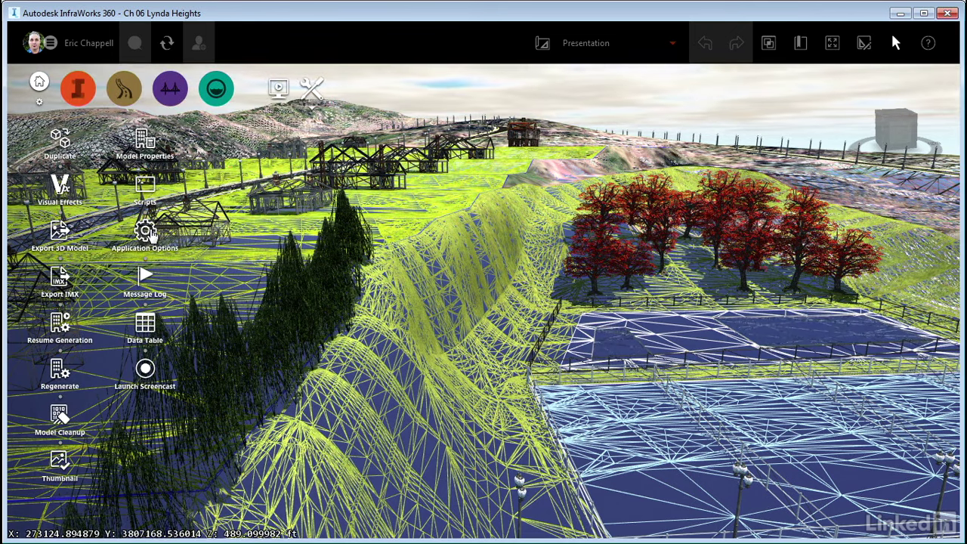
# Change Model Generation Terrain Simplification from 0 to 50 and apply it
pyautogui.click(146, 233)
pyautogui.click(299, 186)
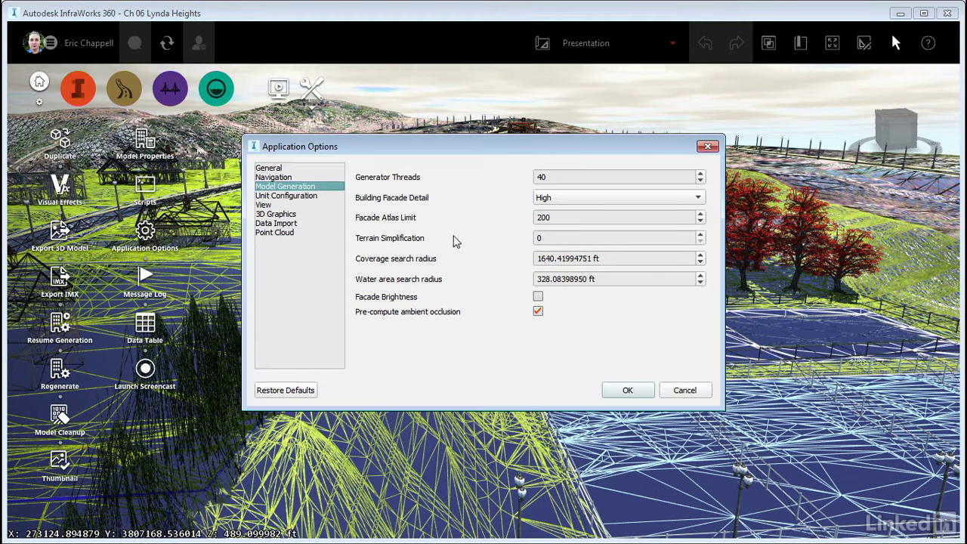
pyautogui.doubleClick(552, 238)
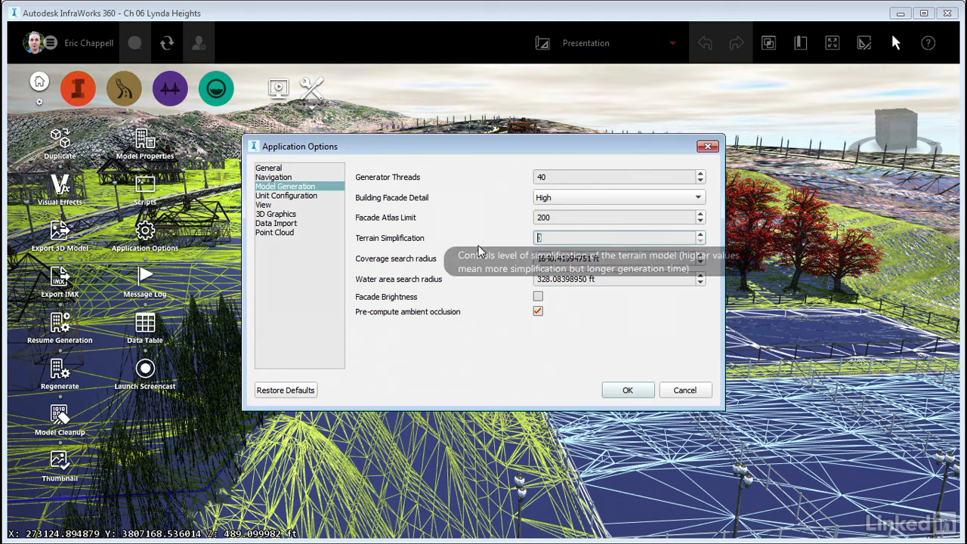
pyautogui.write('50')
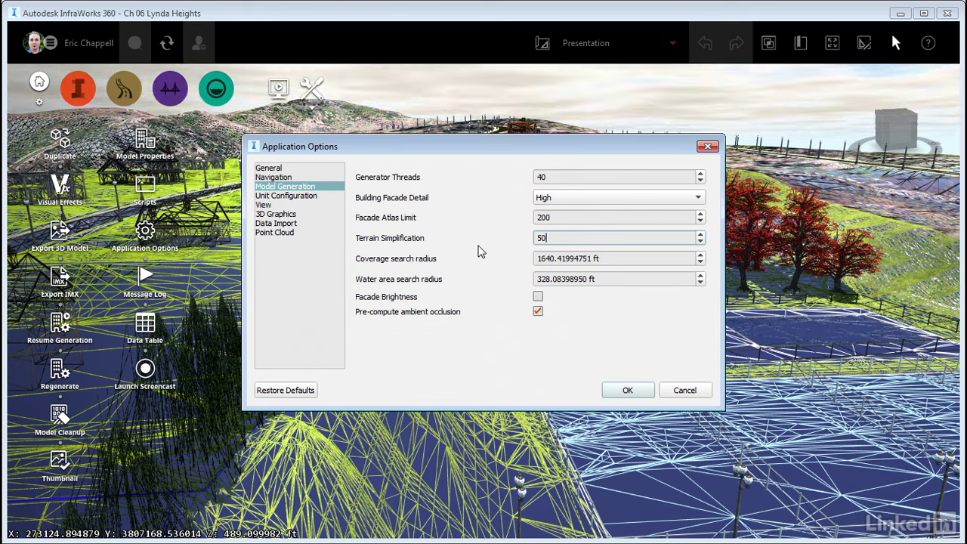
pyautogui.click(569, 237)
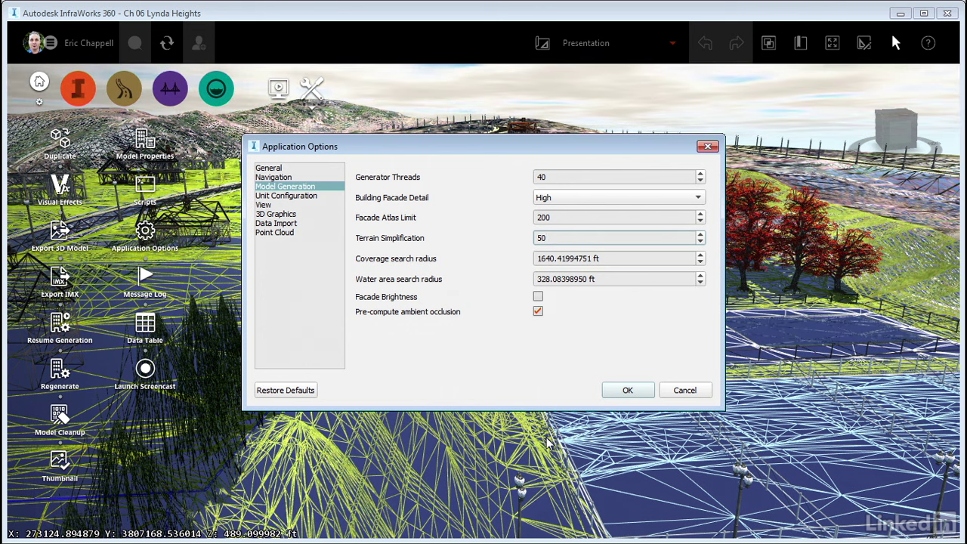
pyautogui.click(626, 391)
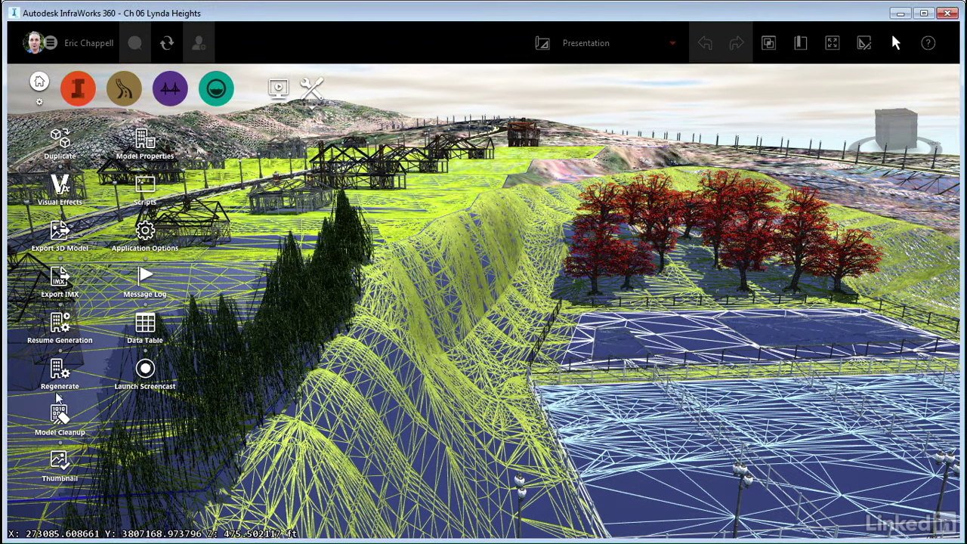
# Regenerate the model with simplified terrain and return to the Terrain bookmark
pyautogui.click(60, 377)
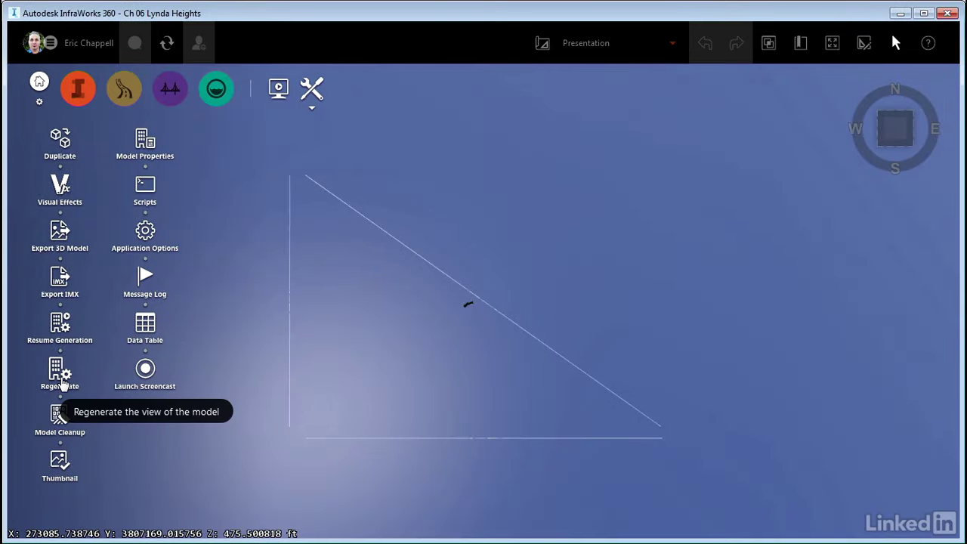
pyautogui.click(799, 46)
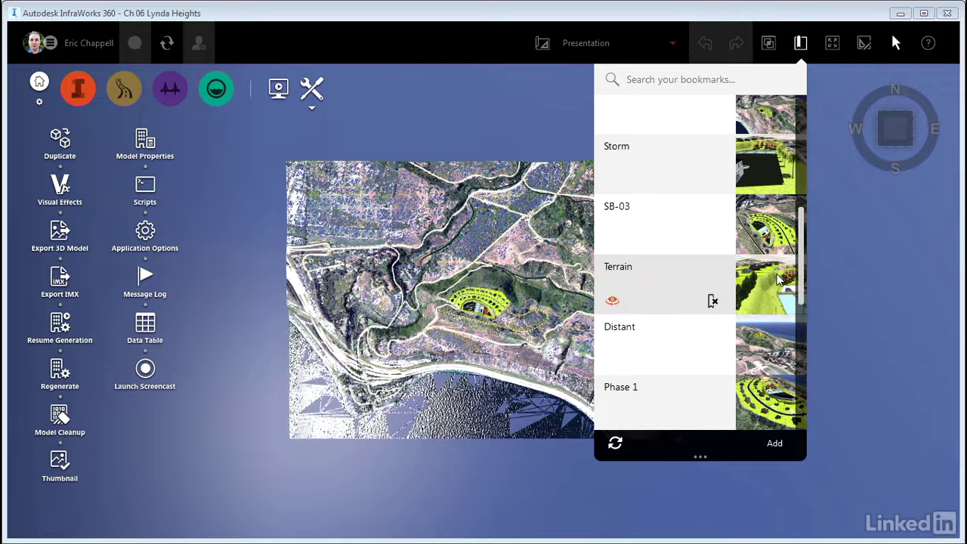
pyautogui.click(780, 279)
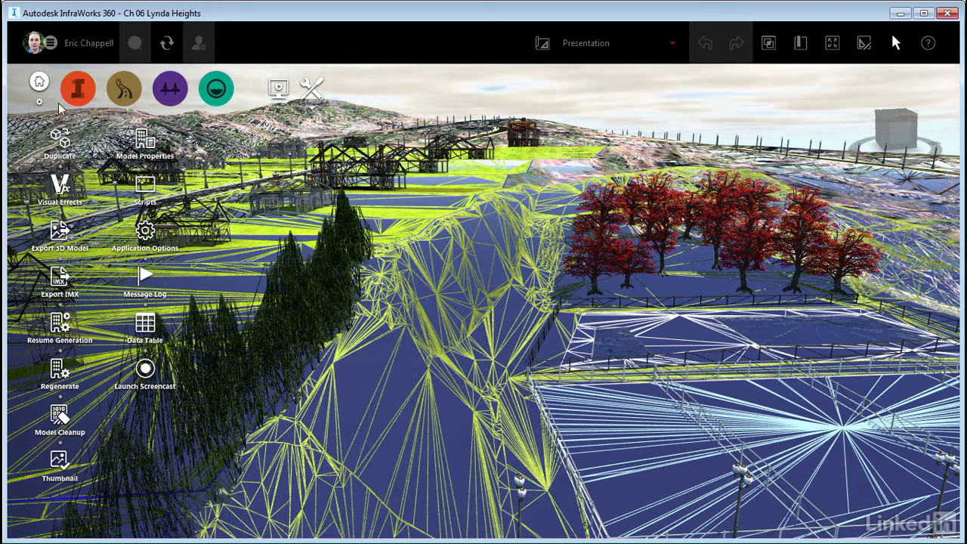
# Turn Wireframe off, then orbit and zoom toward the tennis courts and pool
pyautogui.click(78, 90)
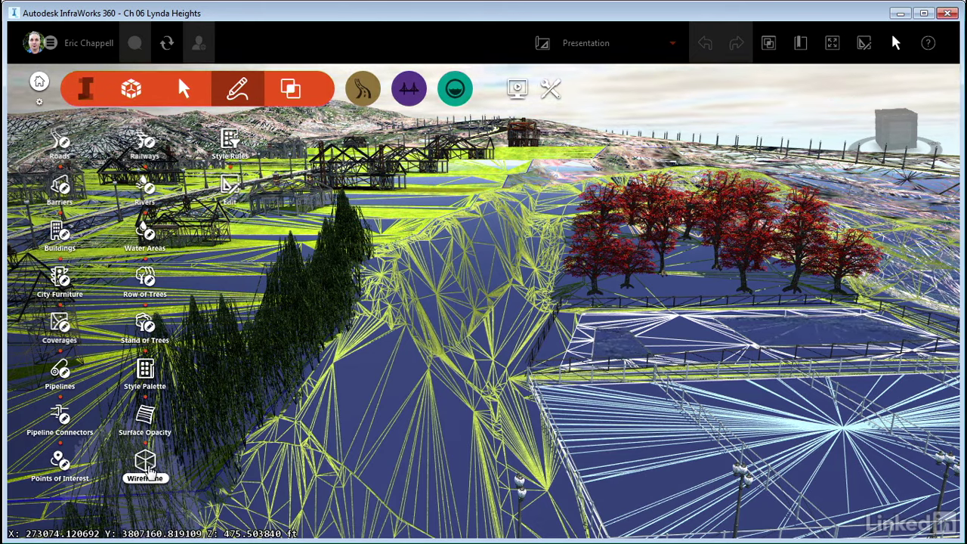
pyautogui.click(145, 464)
pyautogui.moveTo(150, 472); pyautogui.dragTo(420, 463, button='middle')
pyautogui.scroll(-10, 421, 462)
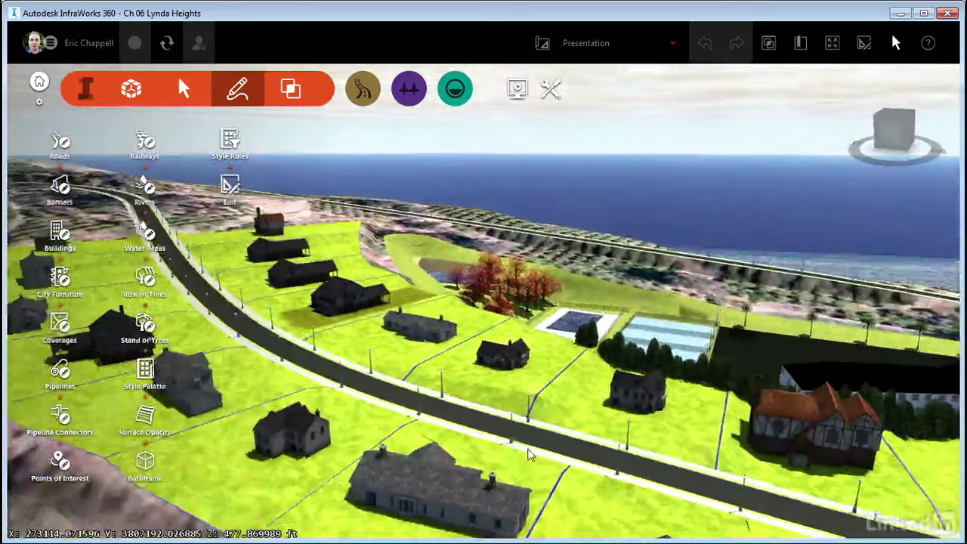
pyautogui.moveTo(528, 454); pyautogui.dragTo(399, 453, button='middle')
pyautogui.scroll(5, 474, 451)
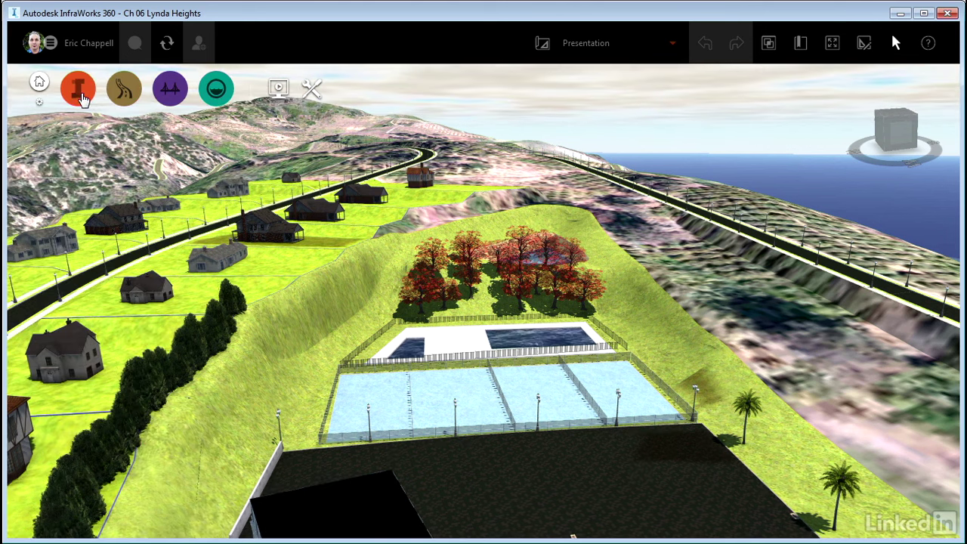
# Uncheck Pre-compute ambient occlusion in the Model Generation settings of Application Options
pyautogui.click(314, 99)
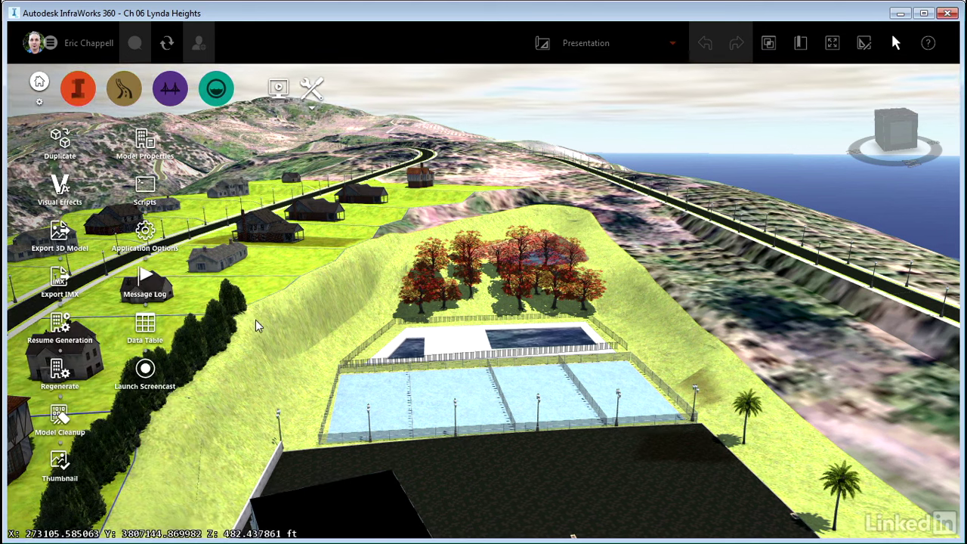
pyautogui.click(146, 233)
pyautogui.click(285, 187)
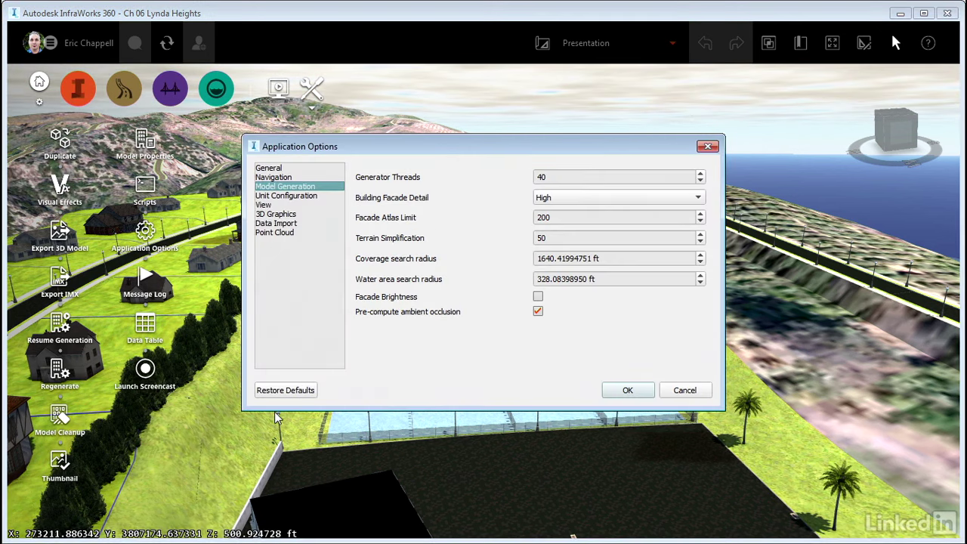
pyautogui.click(538, 312)
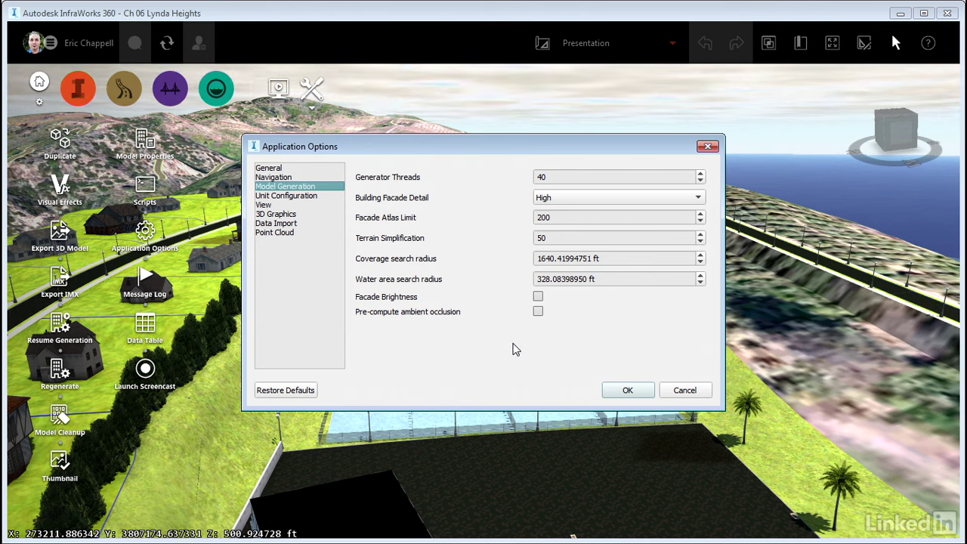